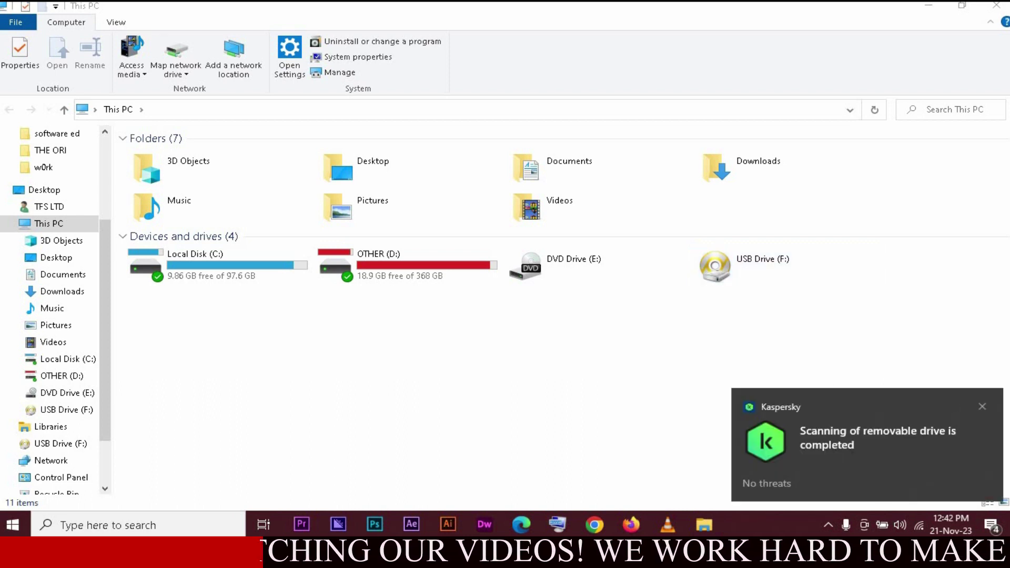
# Try to quick-format USB Drive (F:) as FAT with the default allocation size.
pyautogui.click(982, 406)
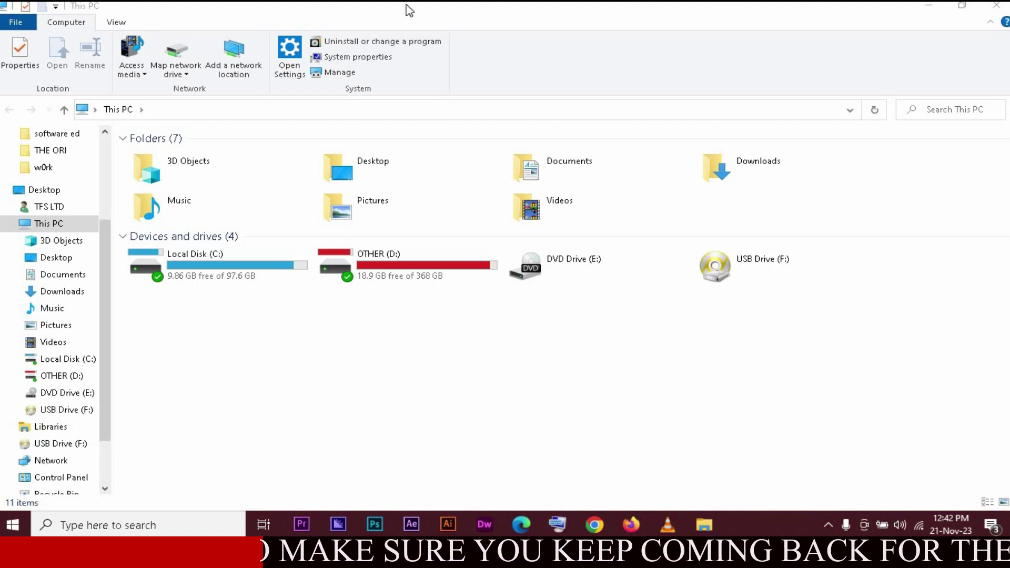
pyautogui.click(760, 268)
pyautogui.click(982, 406)
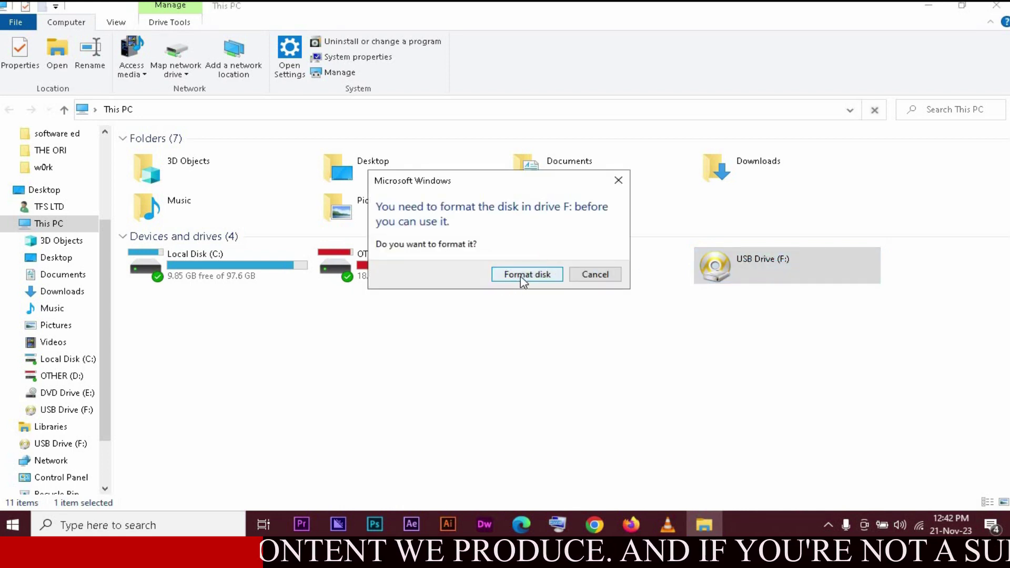
pyautogui.click(523, 279)
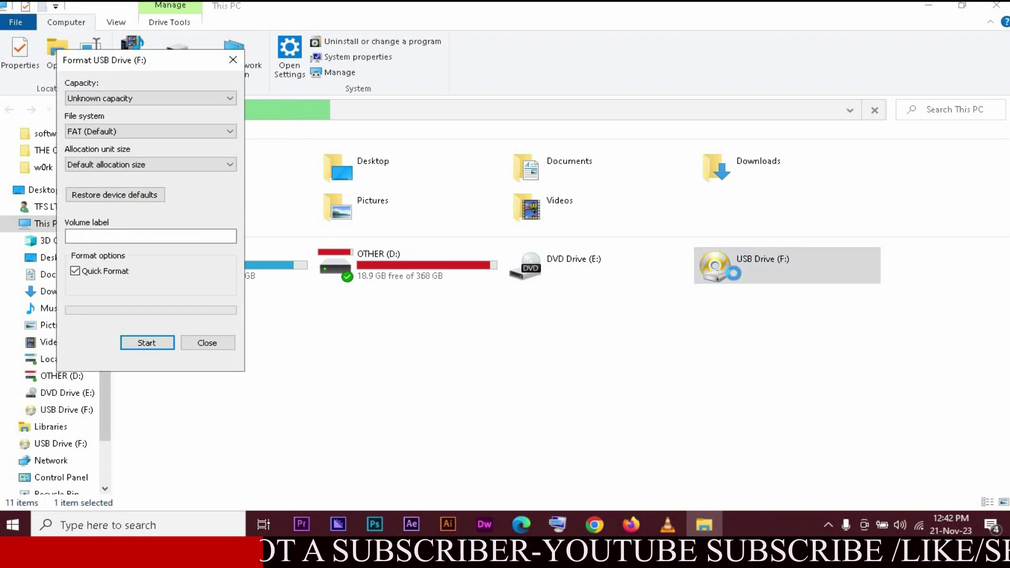
pyautogui.click(146, 343)
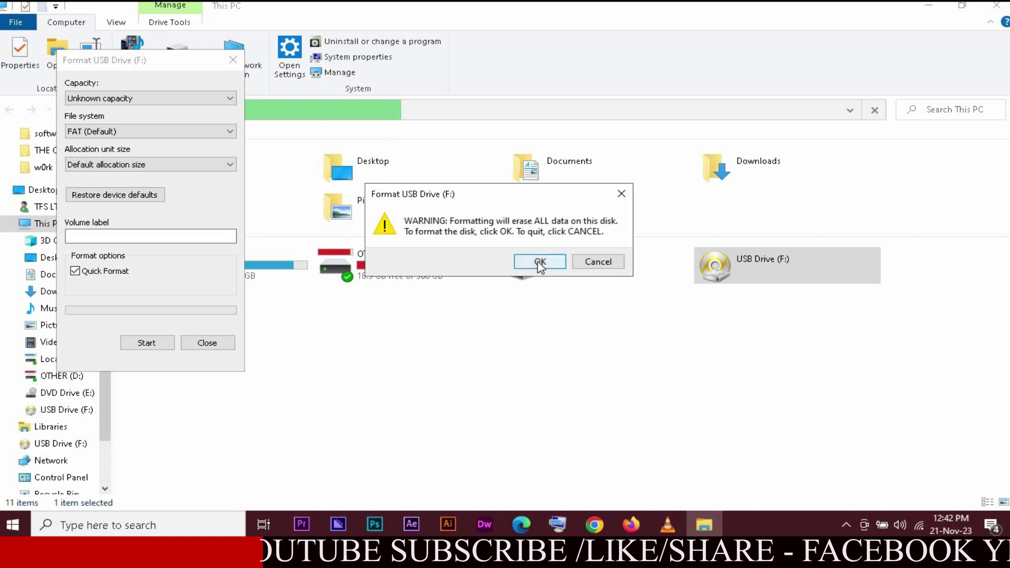
pyautogui.click(540, 262)
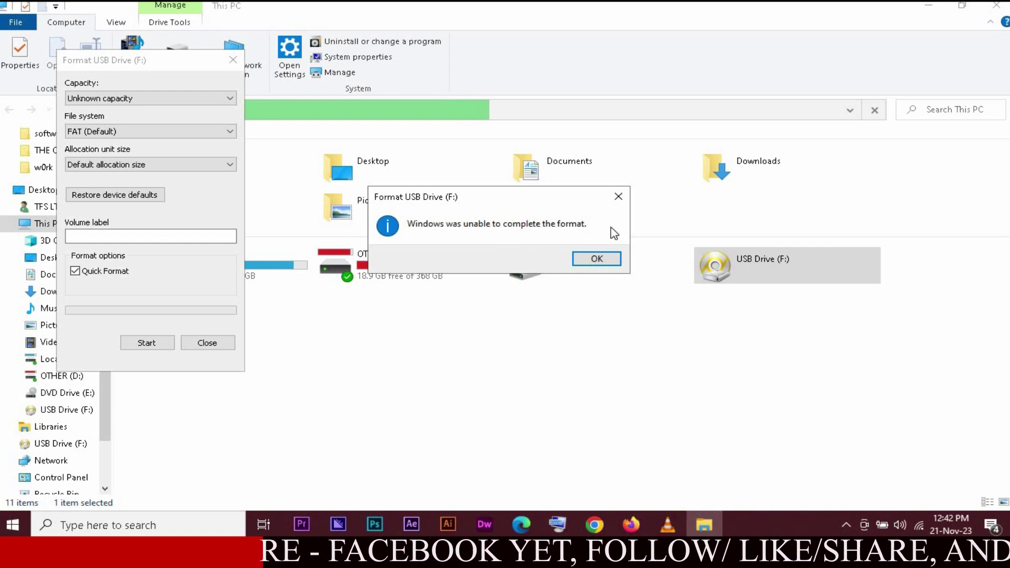
pyautogui.click(596, 259)
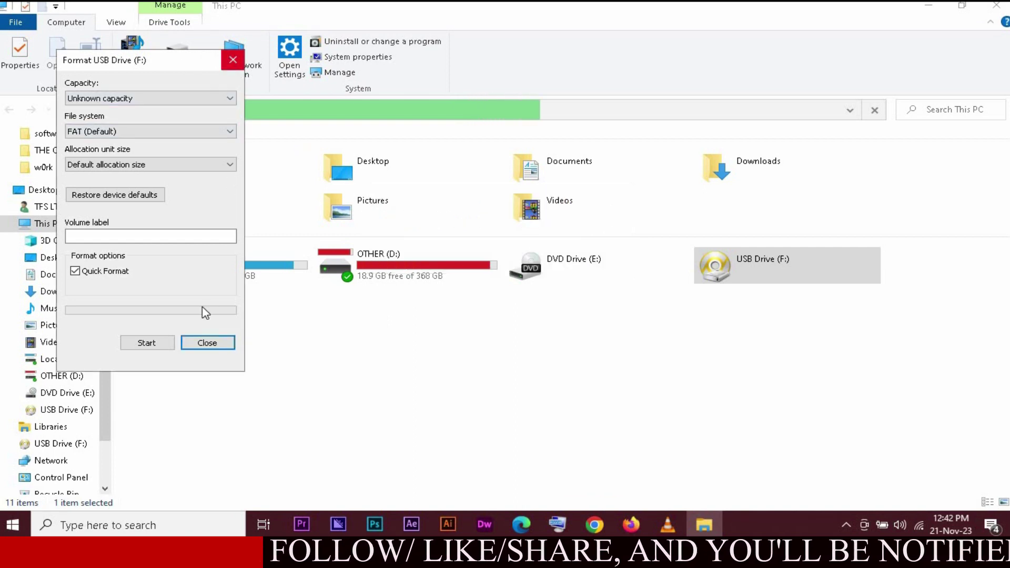
# Retry the quick format of USB Drive (F:) with the same settings, and close the format dialog.
pyautogui.click(156, 342)
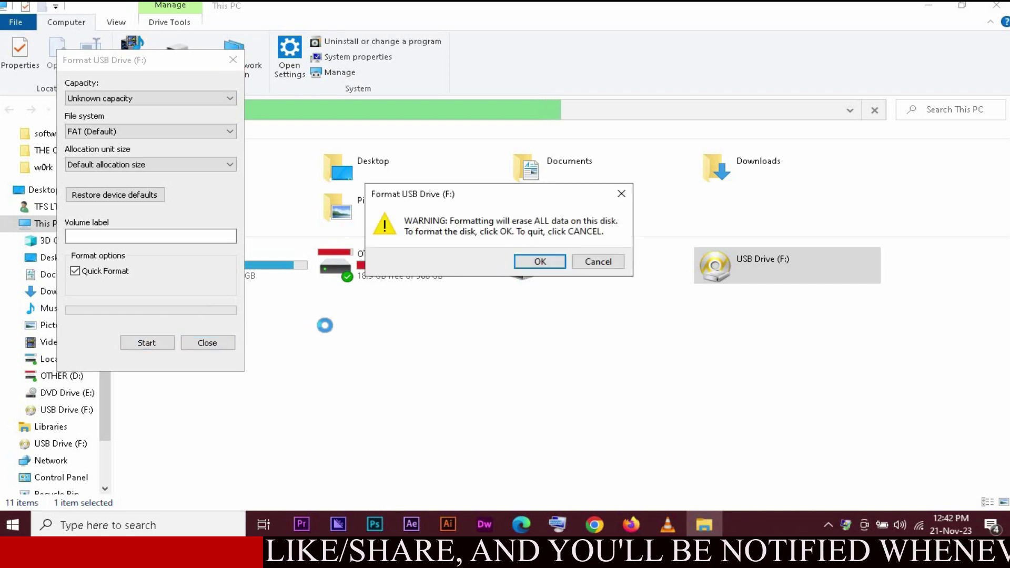
pyautogui.press('Return')
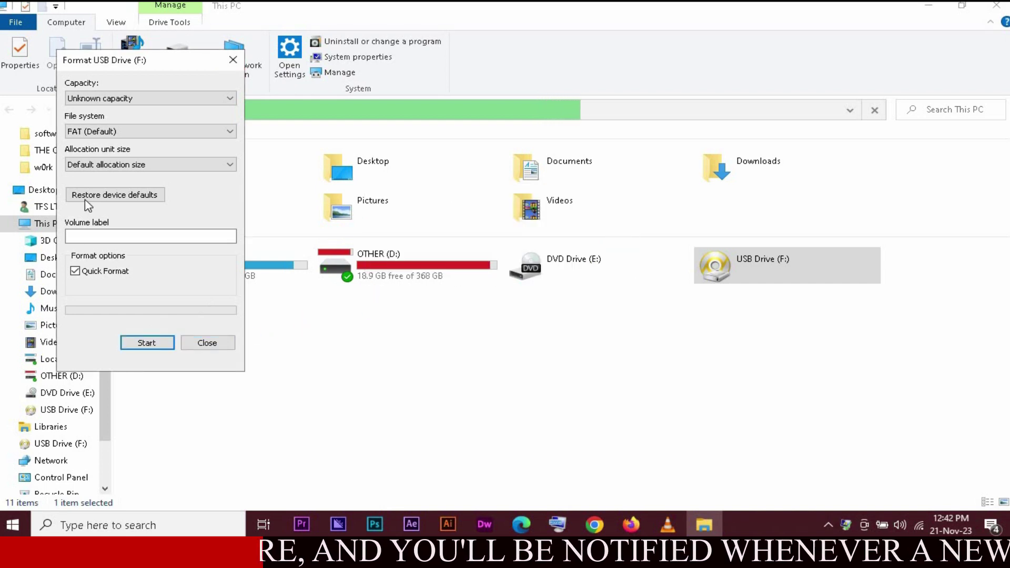
pyautogui.click(153, 344)
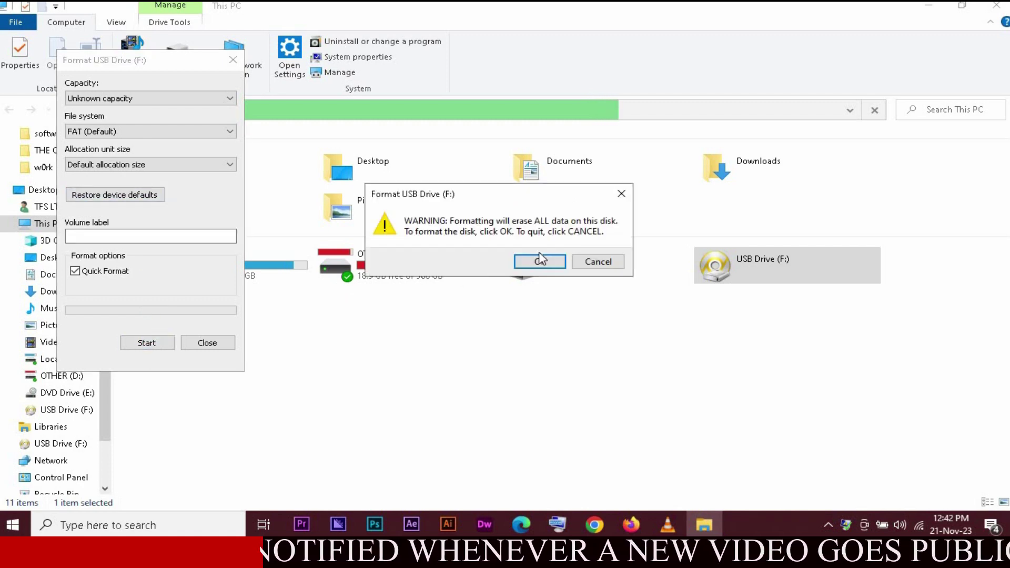
pyautogui.click(553, 265)
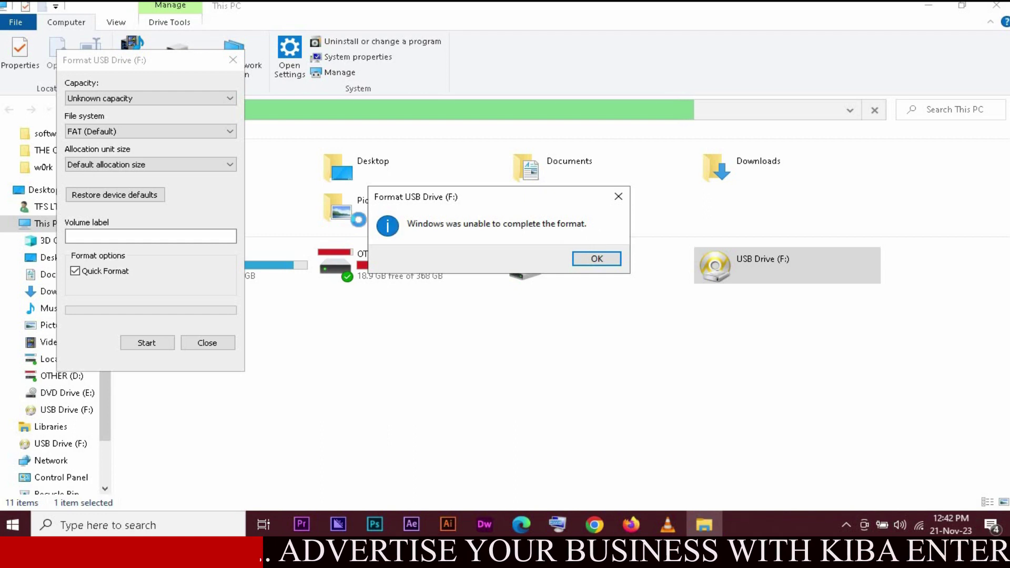
pyautogui.click(597, 258)
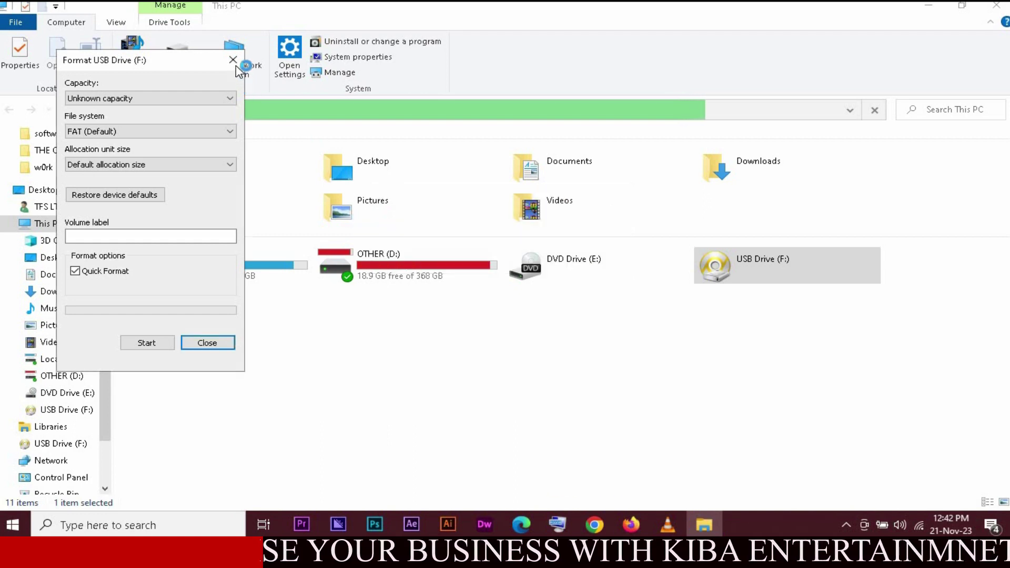
pyautogui.click(233, 60)
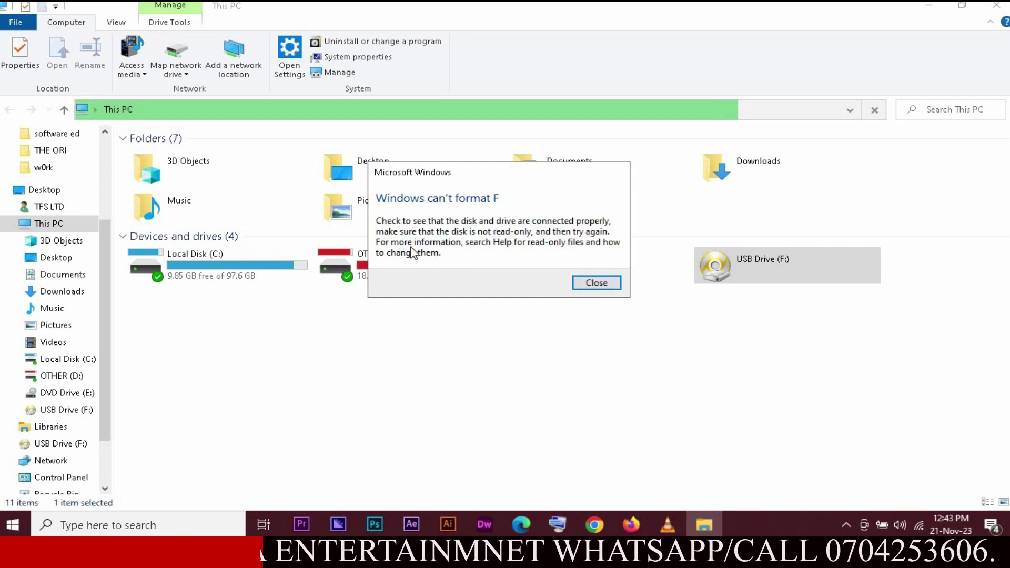
pyautogui.press('Return')
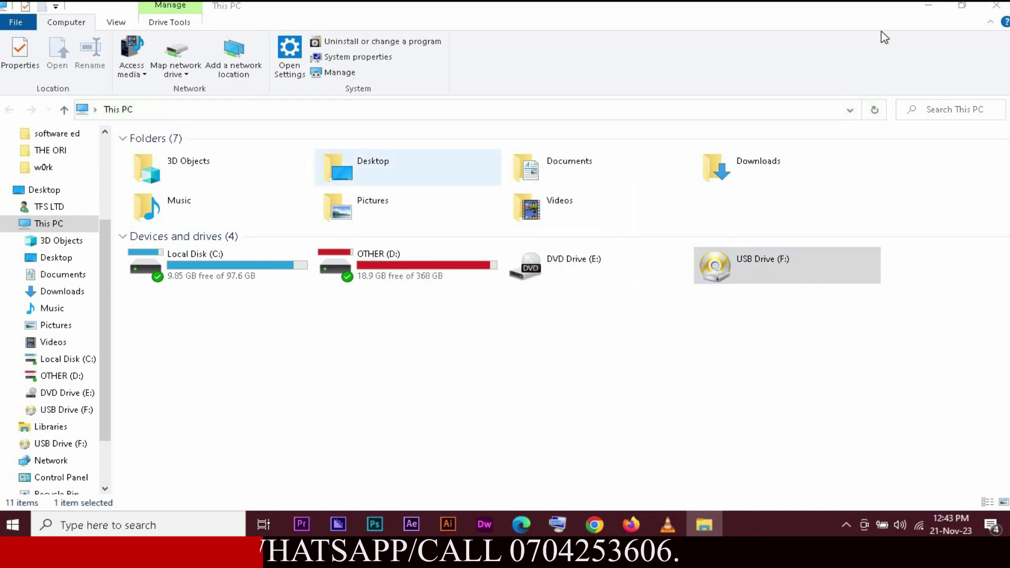
# Minimize the file window and open Disk Management from the management console of This PC.
pyautogui.click(928, 6)
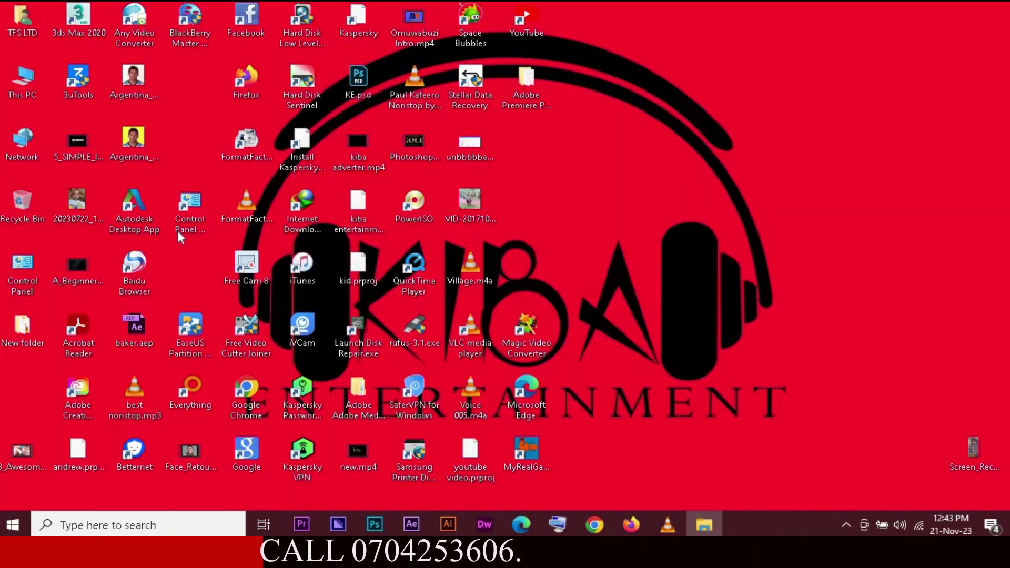
pyautogui.click(20, 85)
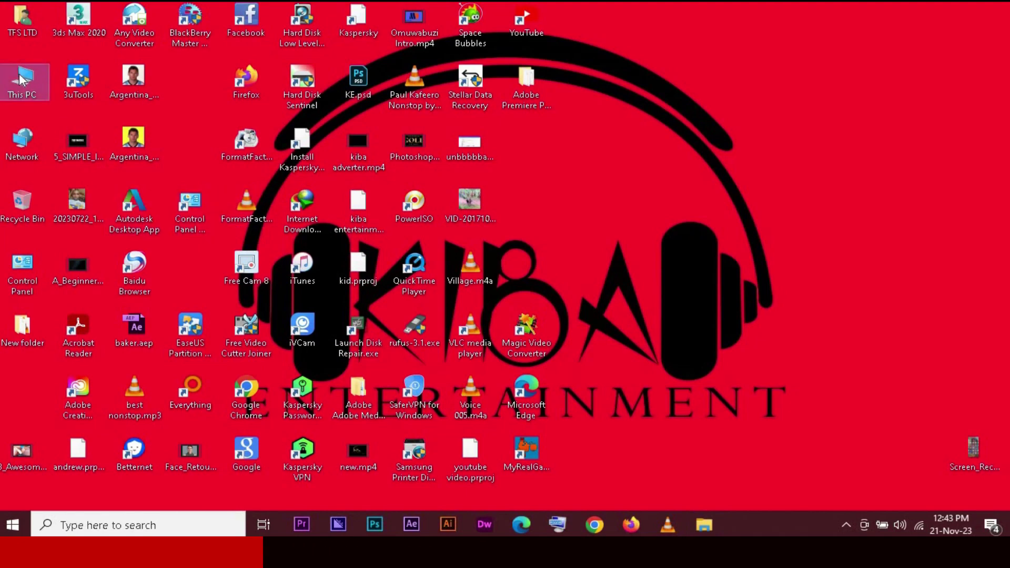
pyautogui.rightClick(20, 82)
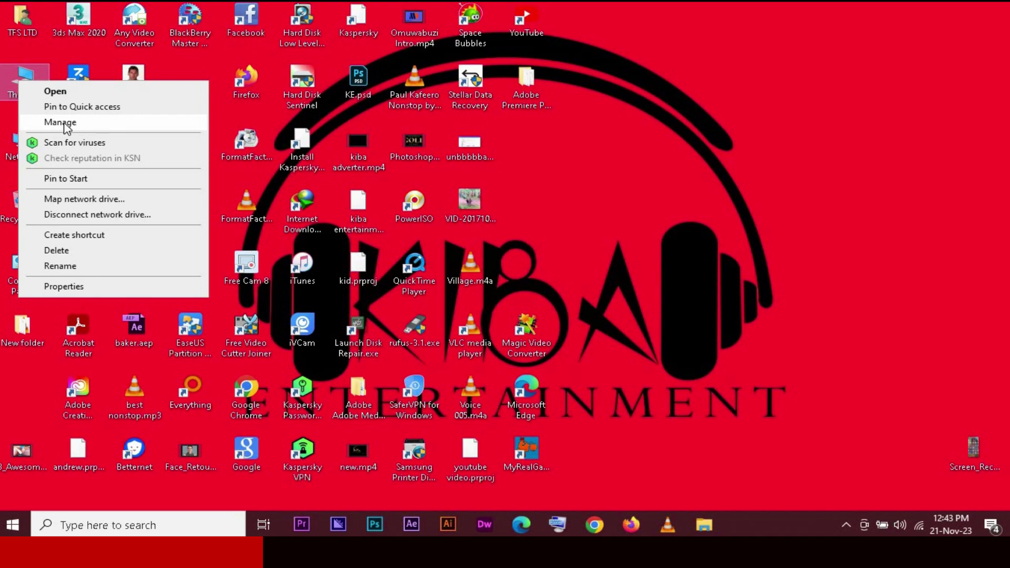
pyautogui.click(264, 160)
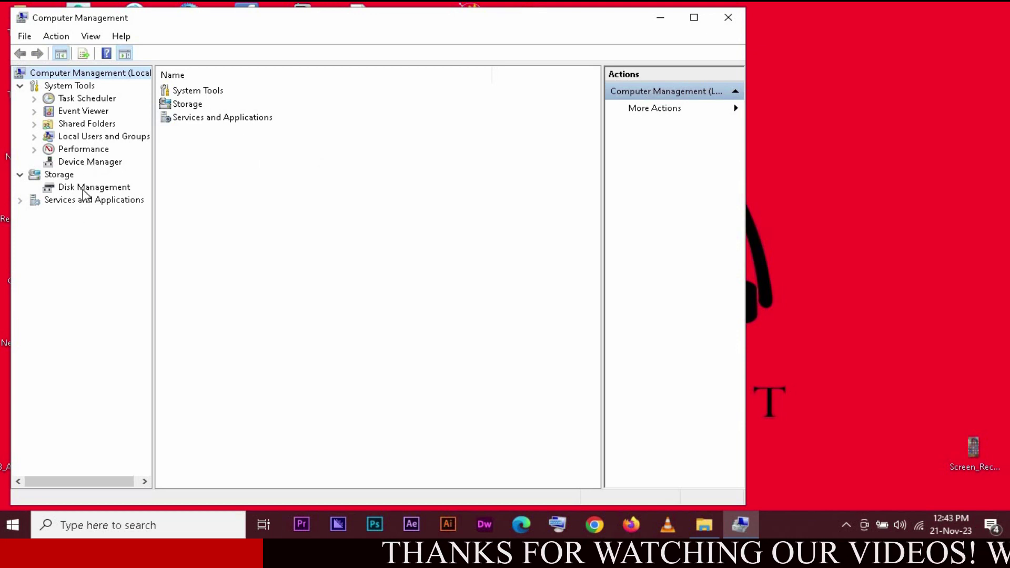
pyautogui.click(82, 188)
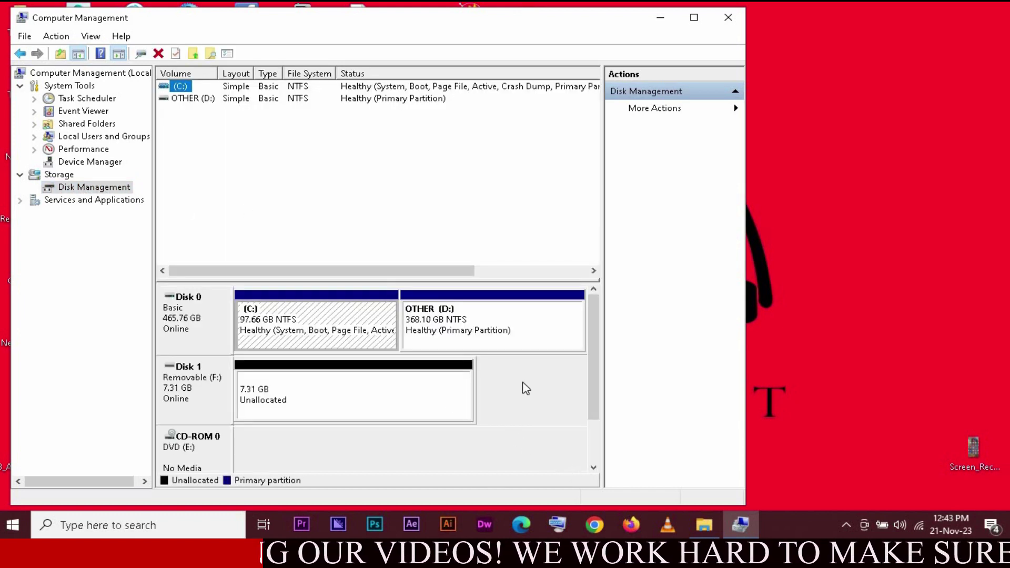
pyautogui.moveTo(599, 380)
pyautogui.mouseDown()
pyautogui.moveTo(601, 403)
pyautogui.moveTo(602, 367)
pyautogui.mouseUp()
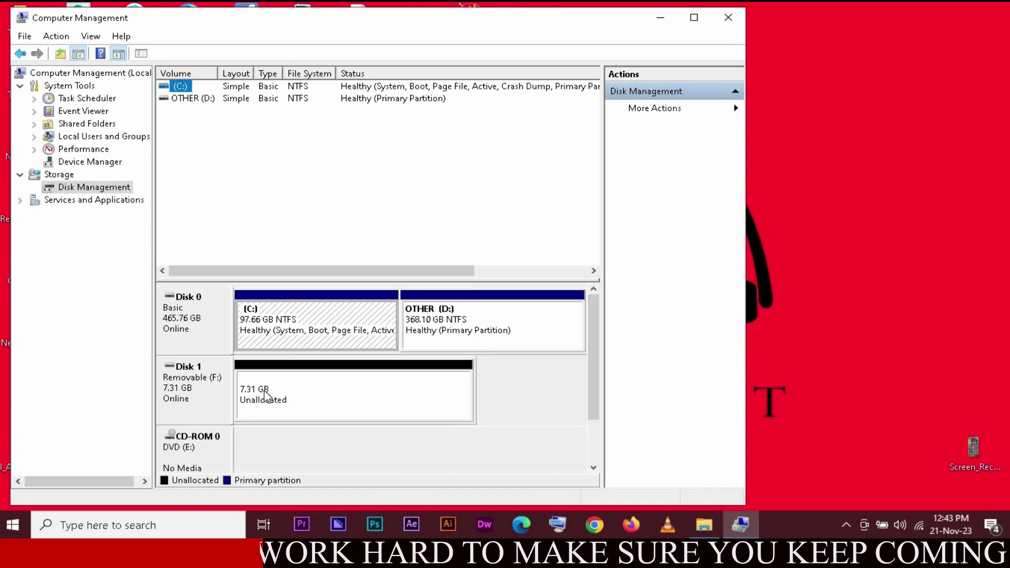
# Start a new simple volume on Disk 1's unallocated space with a size of 7484 MB and drive letter G.
pyautogui.click(337, 409)
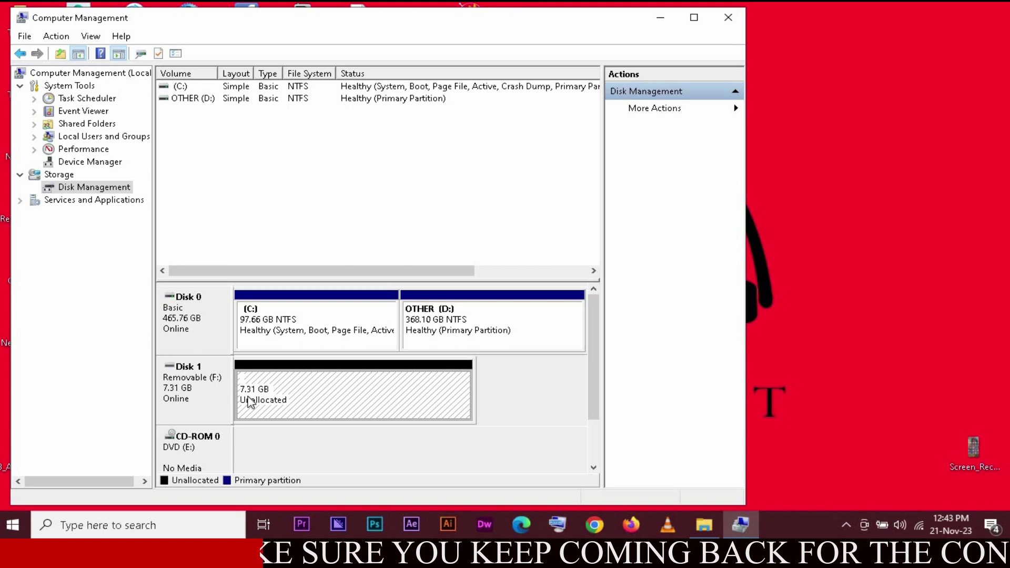
pyautogui.rightClick(276, 402)
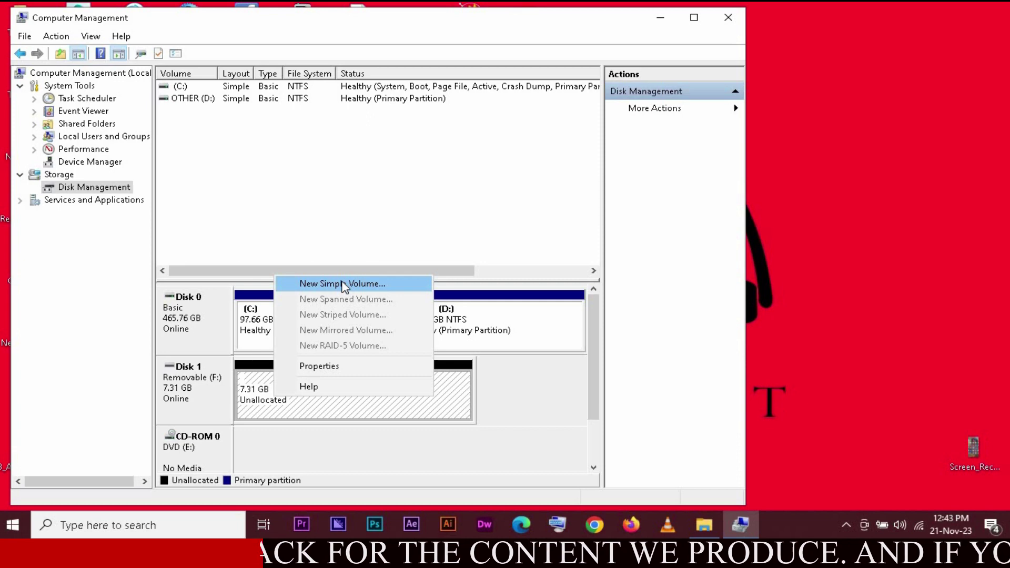
pyautogui.click(342, 284)
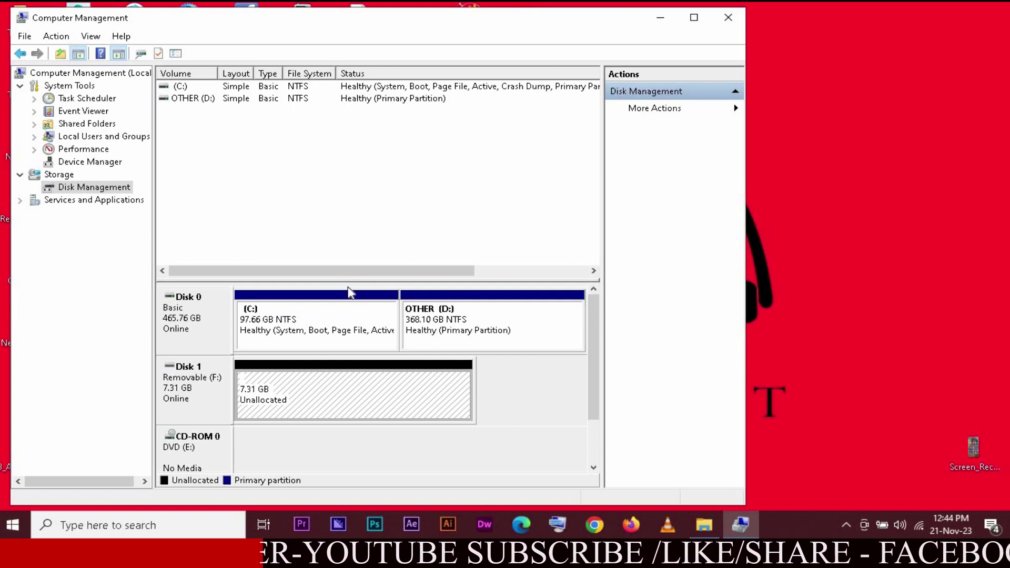
pyautogui.rightClick(270, 396)
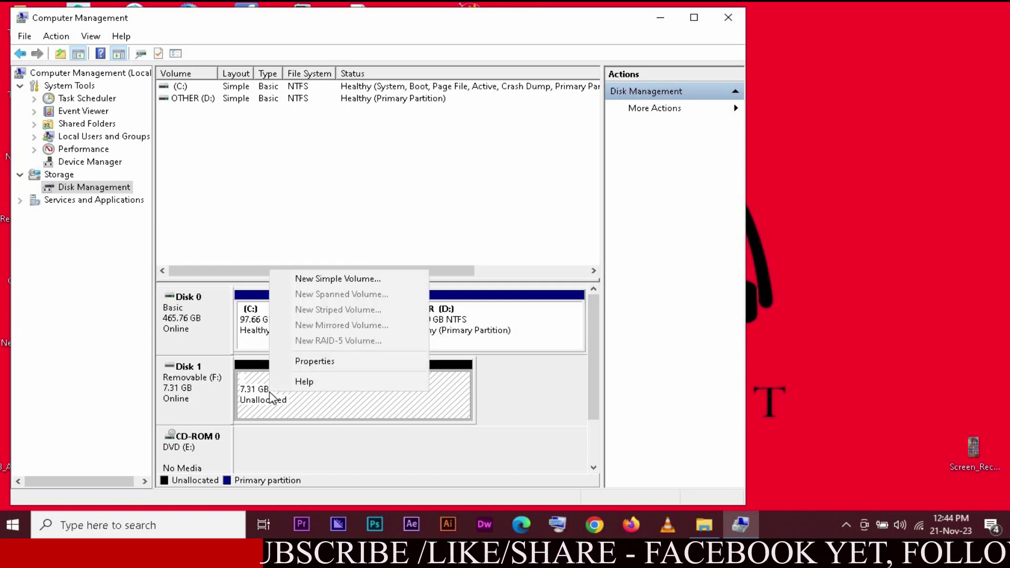
pyautogui.click(333, 284)
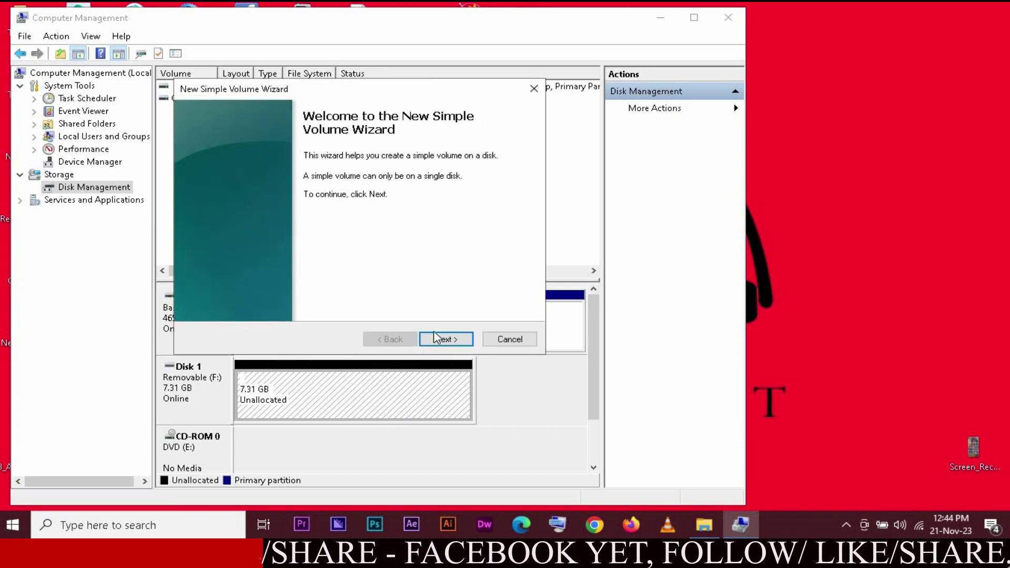
pyautogui.click(450, 340)
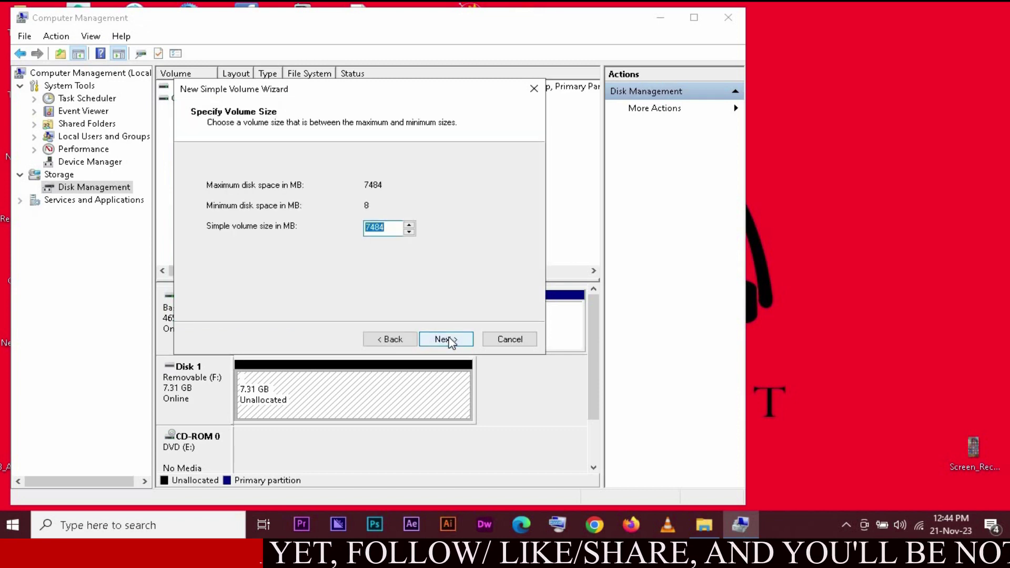
pyautogui.click(451, 340)
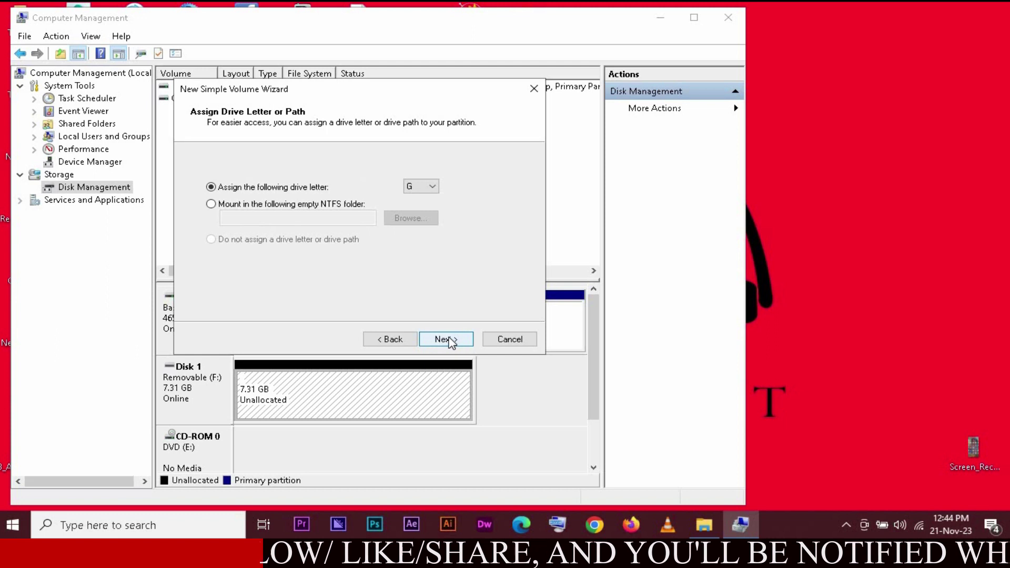
pyautogui.click(451, 340)
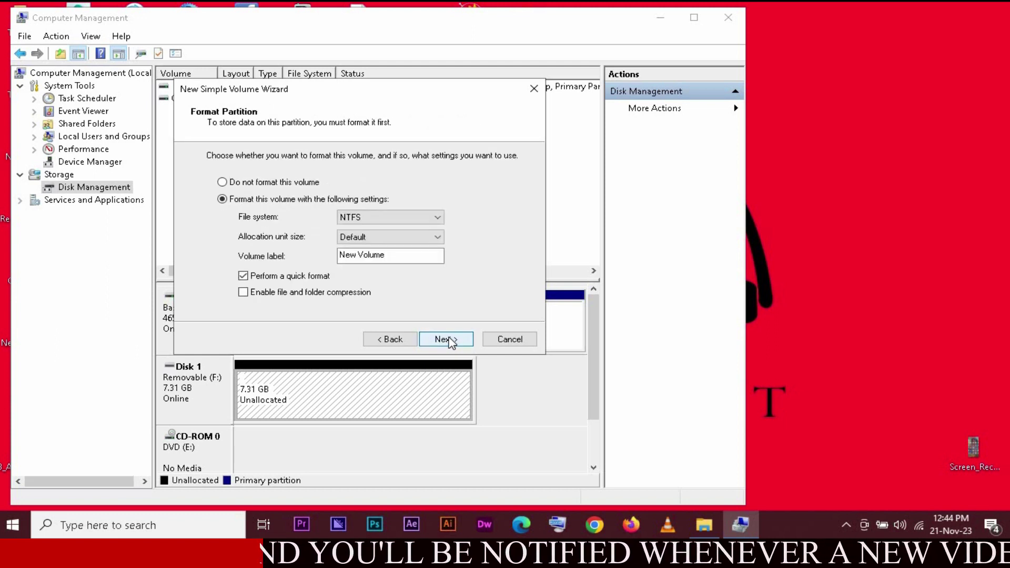
# Review the wizard's drive letter and volume size pages again, and return to the format settings.
pyautogui.click(395, 341)
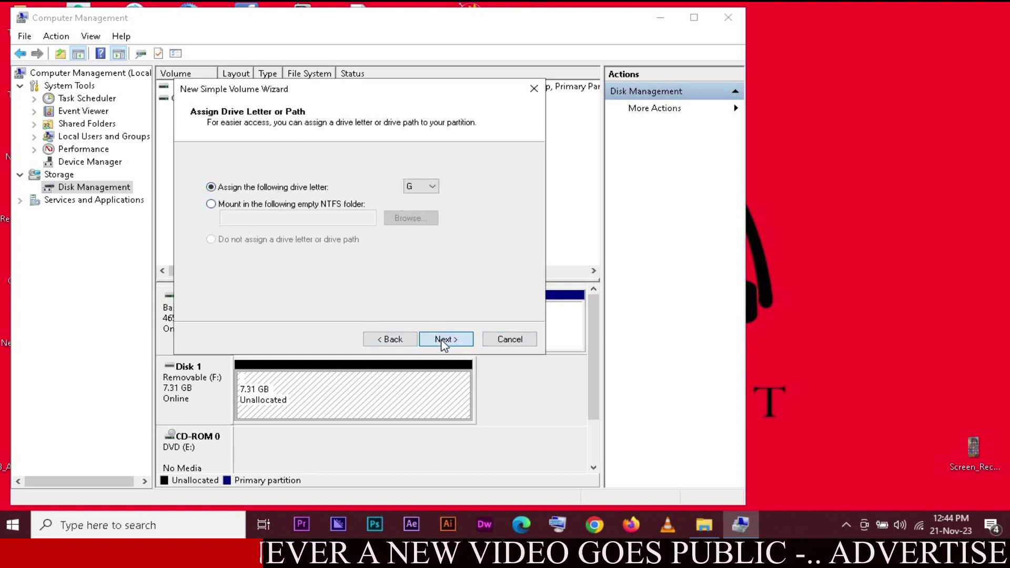
pyautogui.click(443, 342)
pyautogui.click(395, 341)
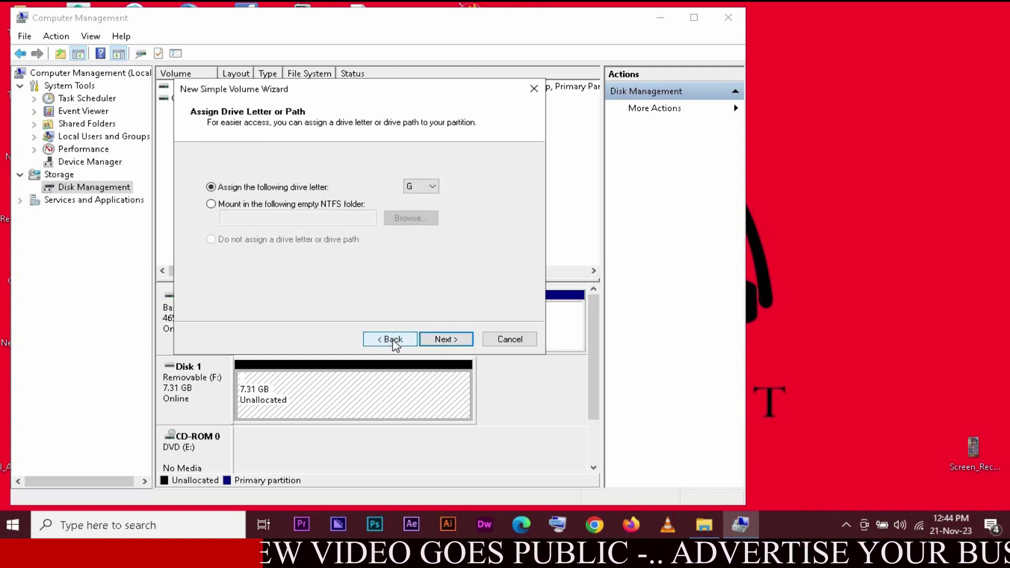
pyautogui.click(393, 341)
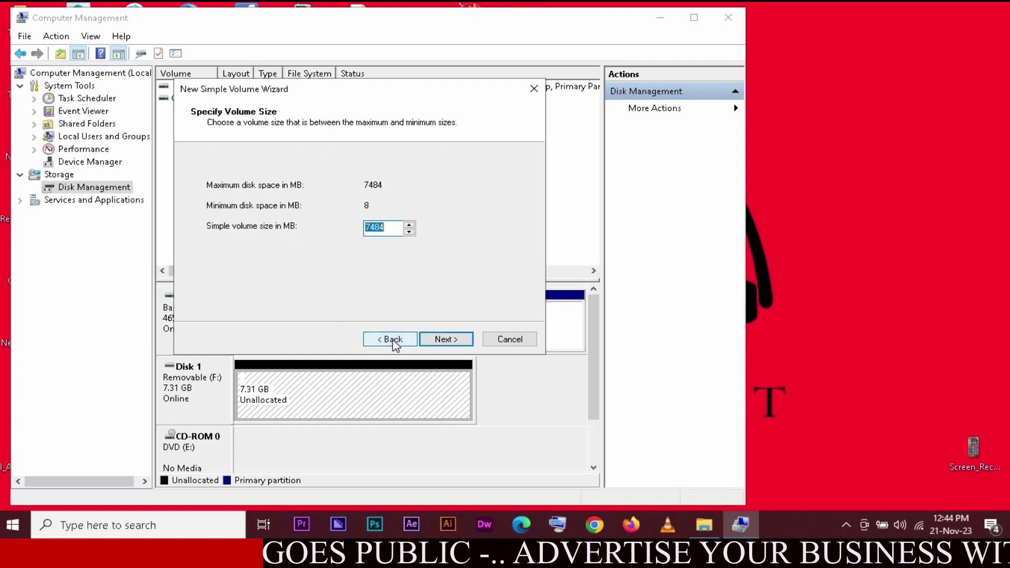
pyautogui.click(455, 342)
pyautogui.click(455, 342)
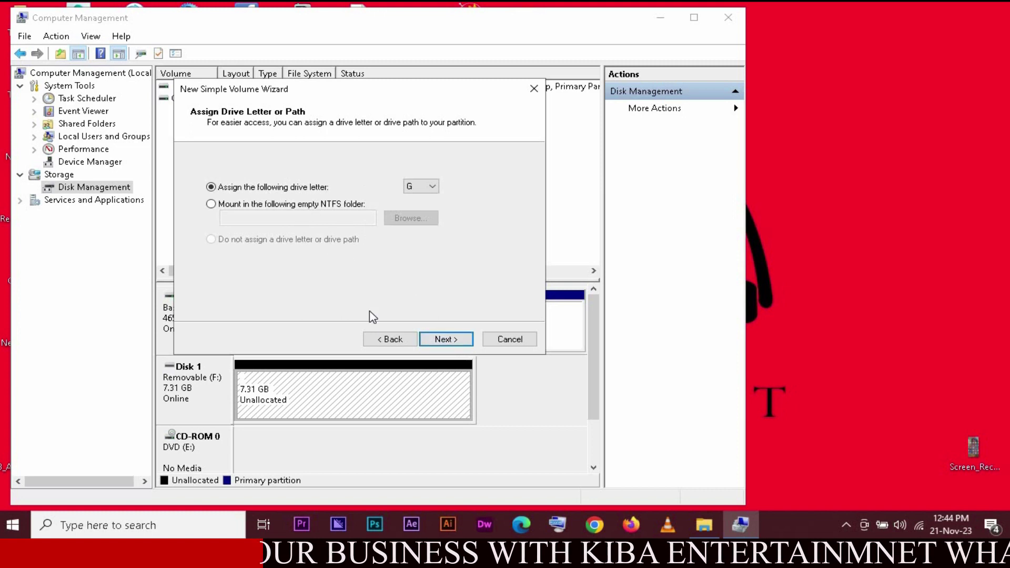
pyautogui.click(461, 342)
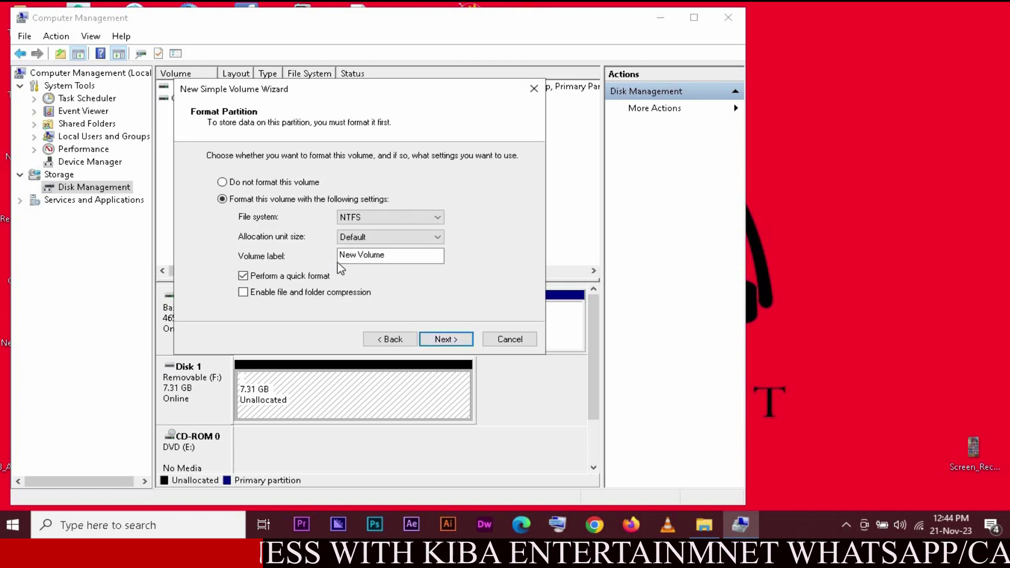
# Label the new volume KiBa, accept NTFS with default allocation unit size and quick format, and proceed to the wizard's summary.
pyautogui.moveTo(395, 255); pyautogui.dragTo(297, 251)
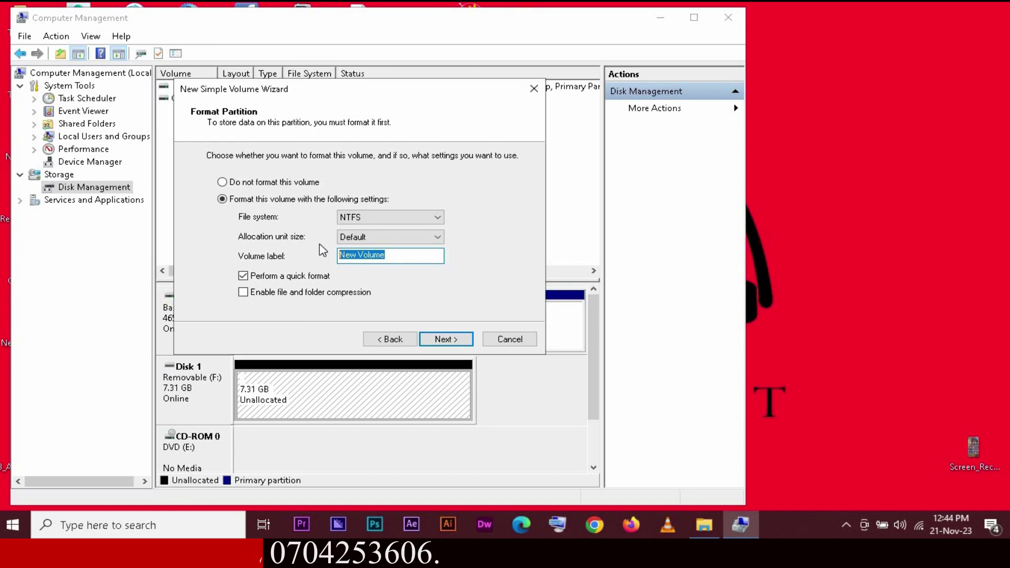
pyautogui.write('KiBa')
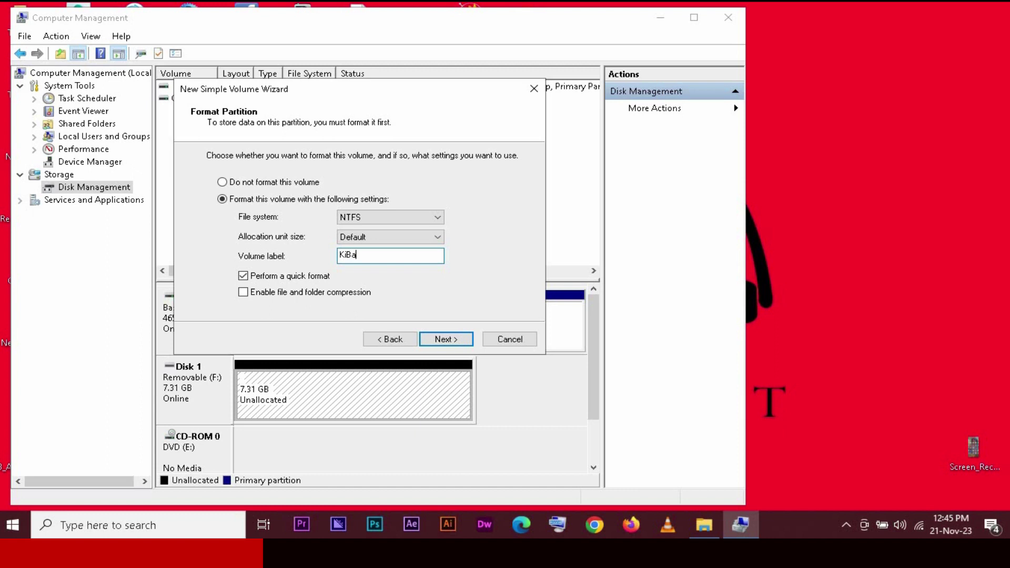
pyautogui.click(446, 341)
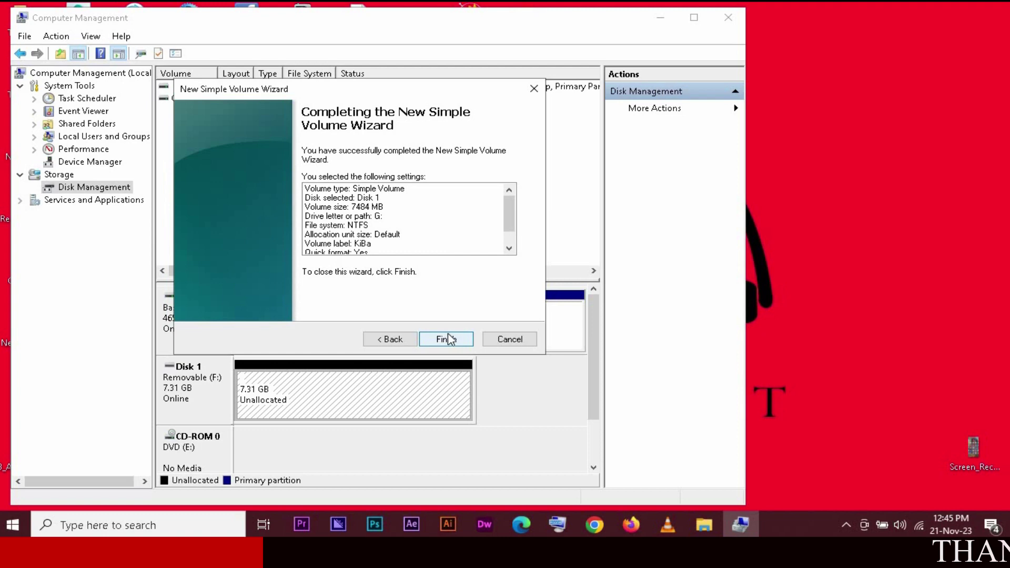
# Finish the New Simple Volume Wizard to create the volume, and minimize the Computer Management window.
pyautogui.click(446, 340)
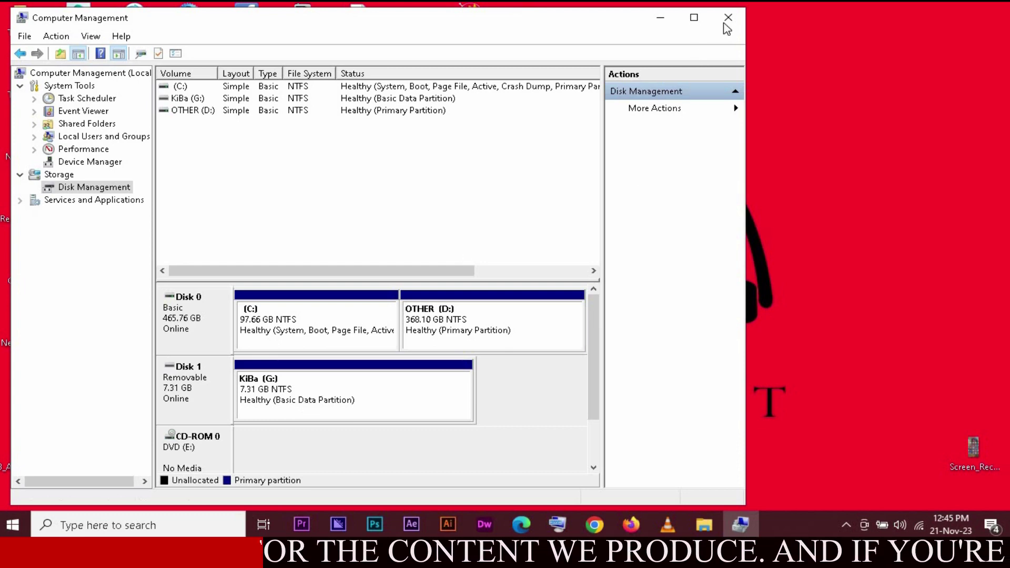
pyautogui.click(660, 17)
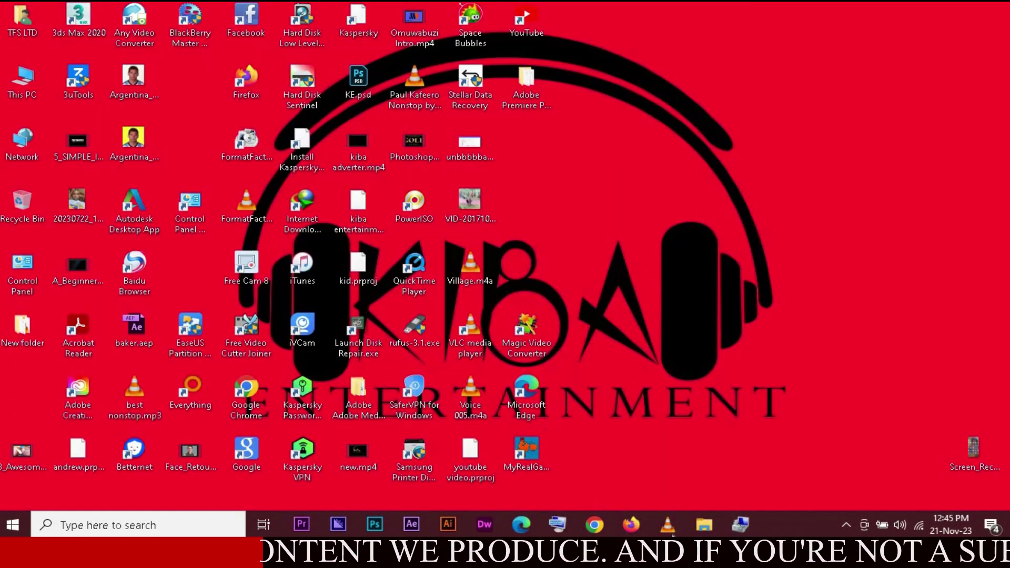
# Switch to the open This PC window in File Explorer and refresh its list of drives.
pyautogui.moveTo(743, 532)
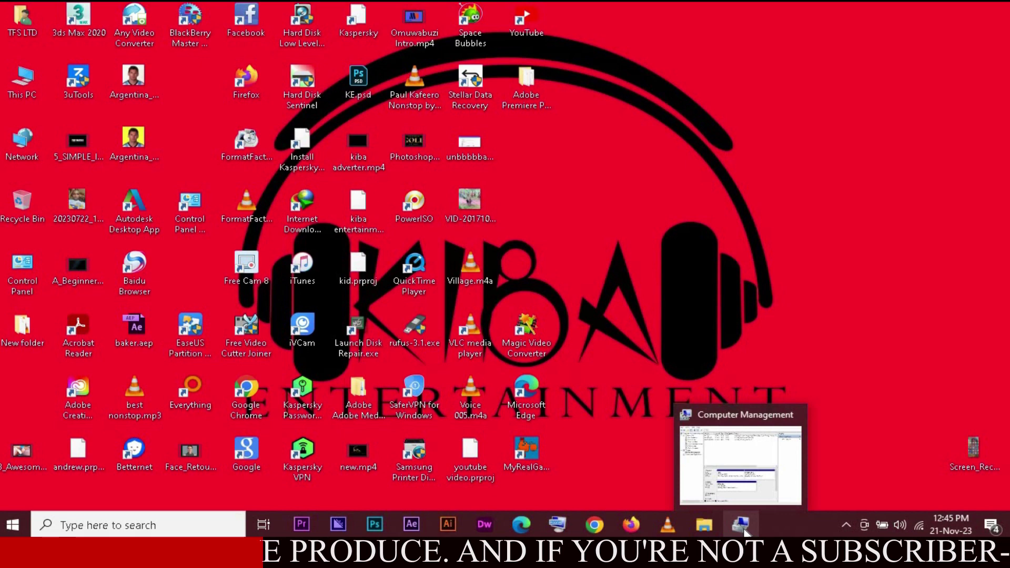
pyautogui.moveTo(704, 524)
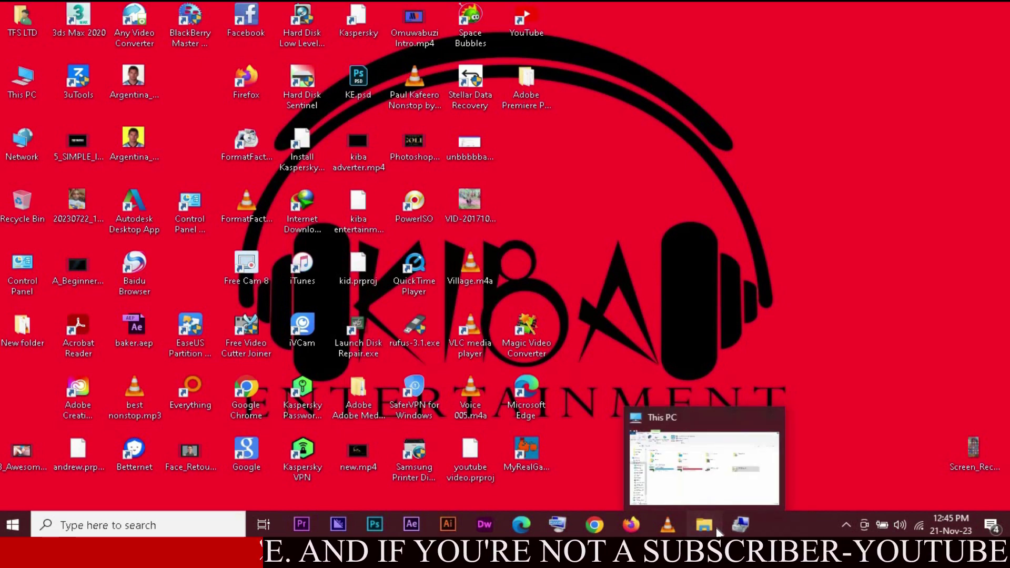
pyautogui.click(717, 501)
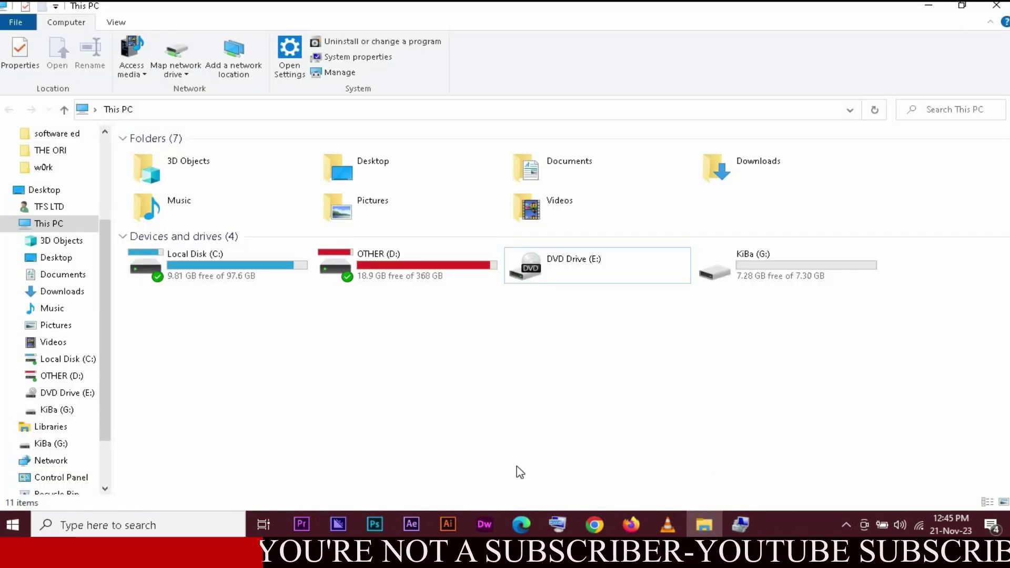
pyautogui.rightClick(562, 353)
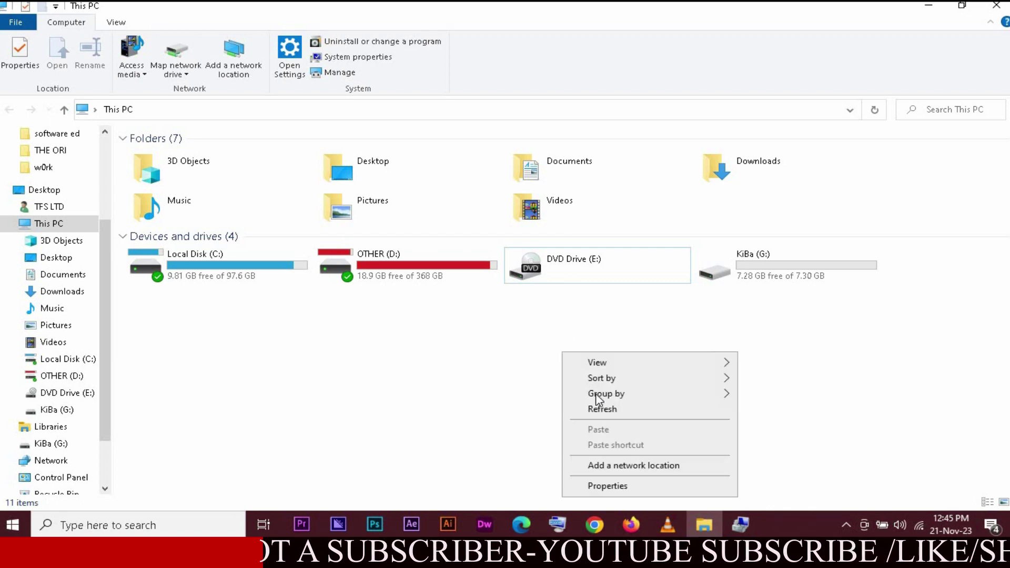
pyautogui.click(605, 410)
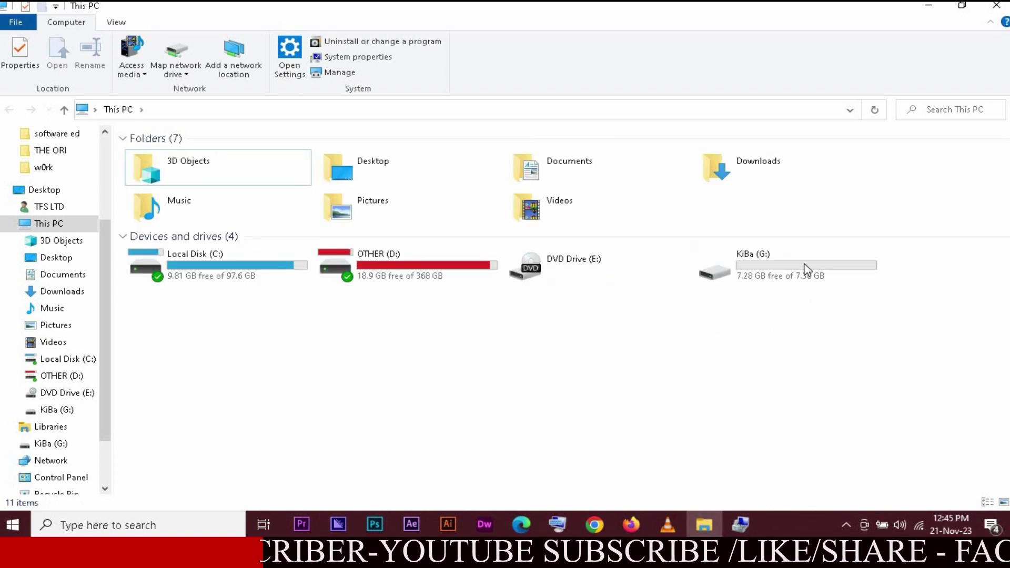
# Quick-format the KiBa (G:) drive as NTFS with a 4096-byte allocation unit size, and close the format dialog.
pyautogui.rightClick(778, 273)
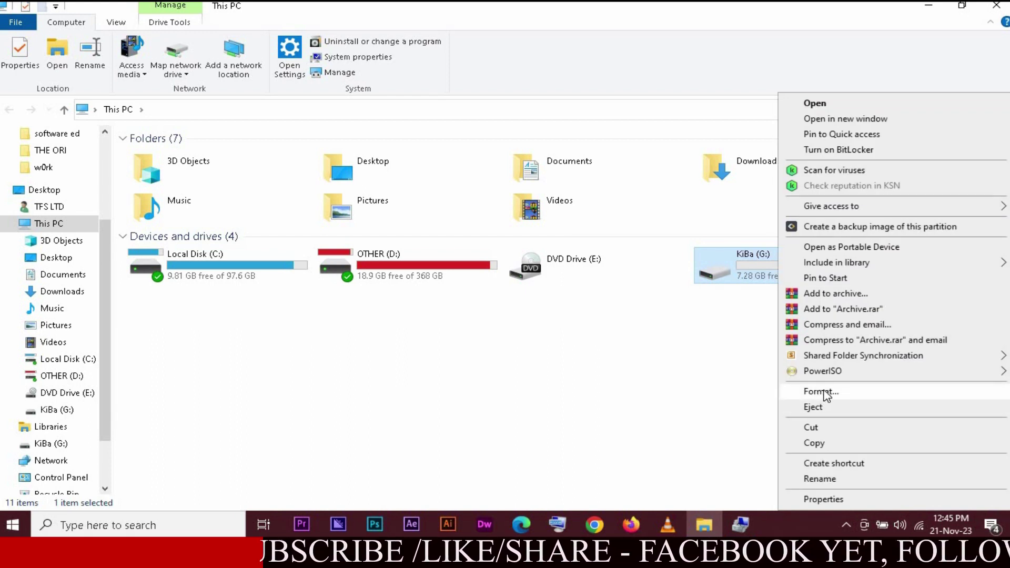
pyautogui.click(821, 392)
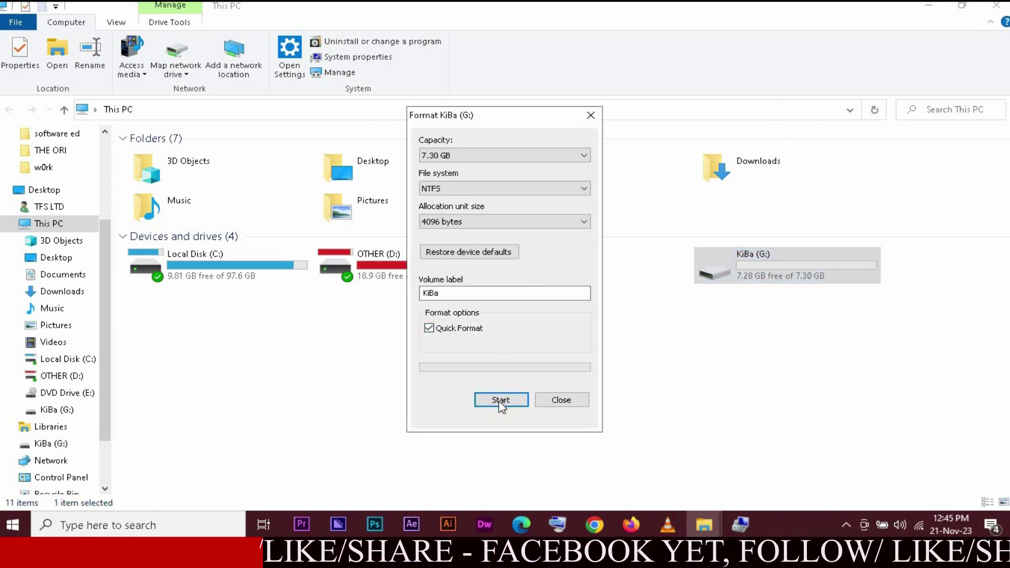
pyautogui.click(500, 401)
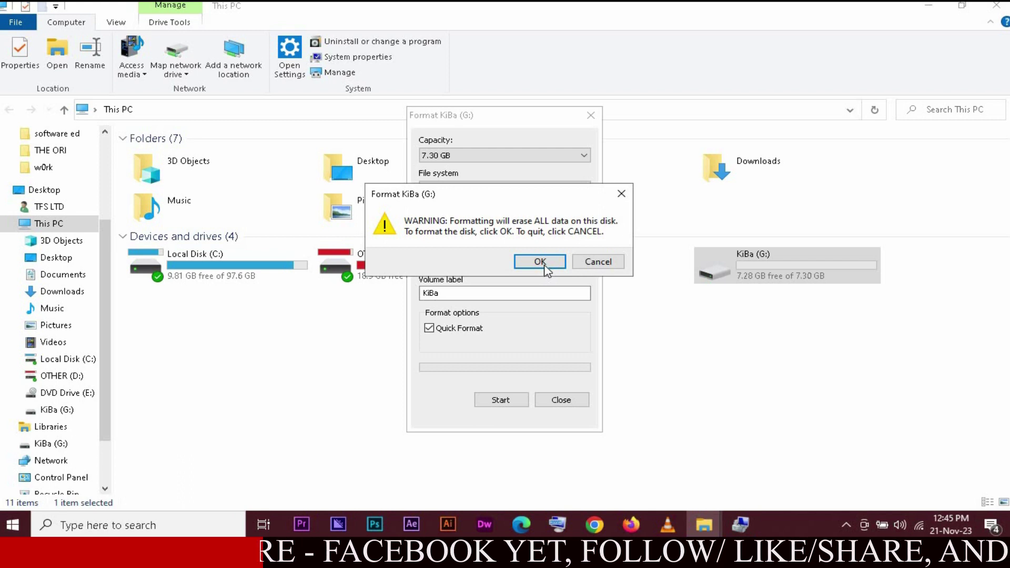
pyautogui.click(540, 262)
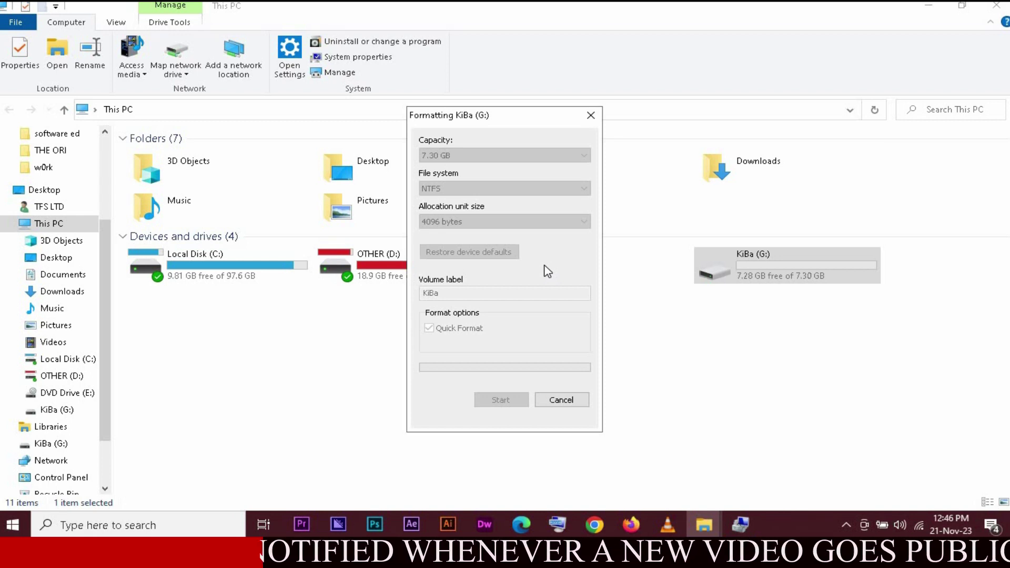
pyautogui.click(596, 258)
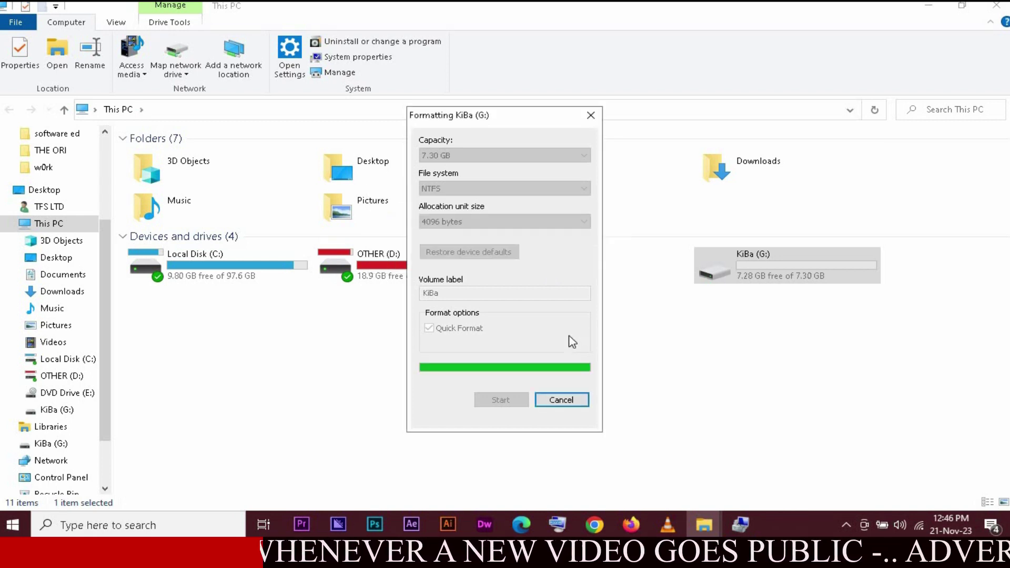
pyautogui.click(561, 400)
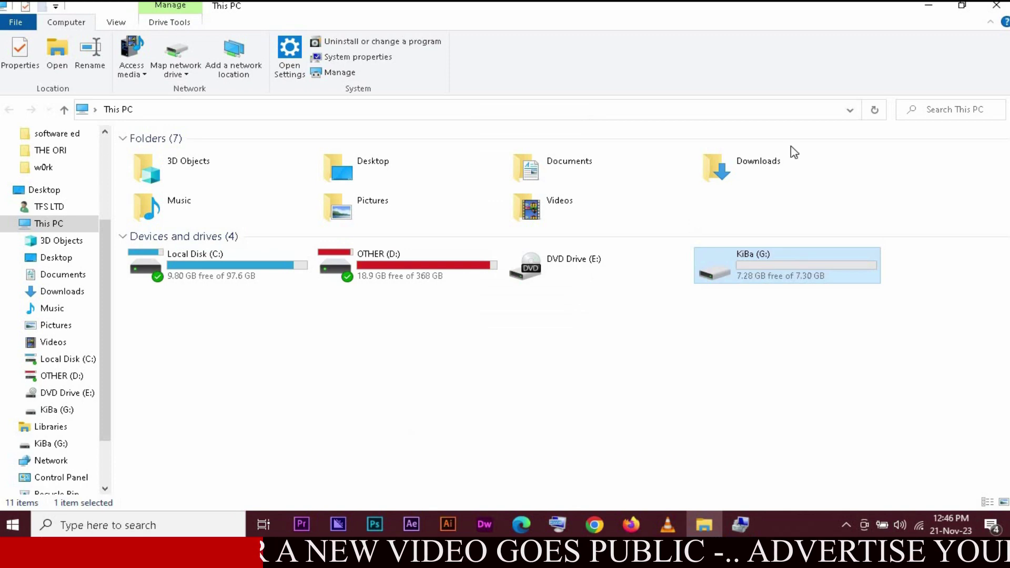
pyautogui.press('super+d')
pyautogui.rightClick(784, 74)
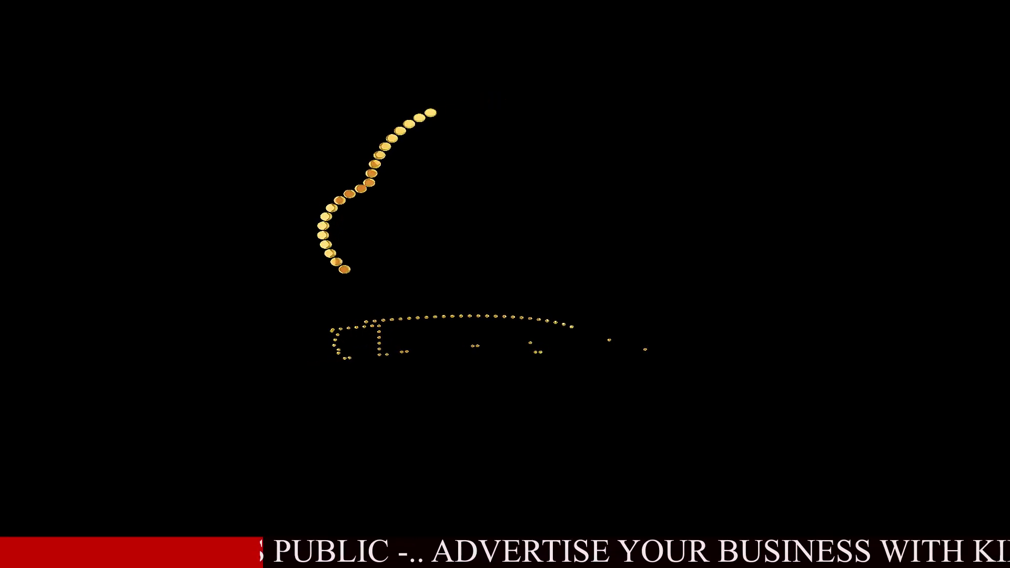